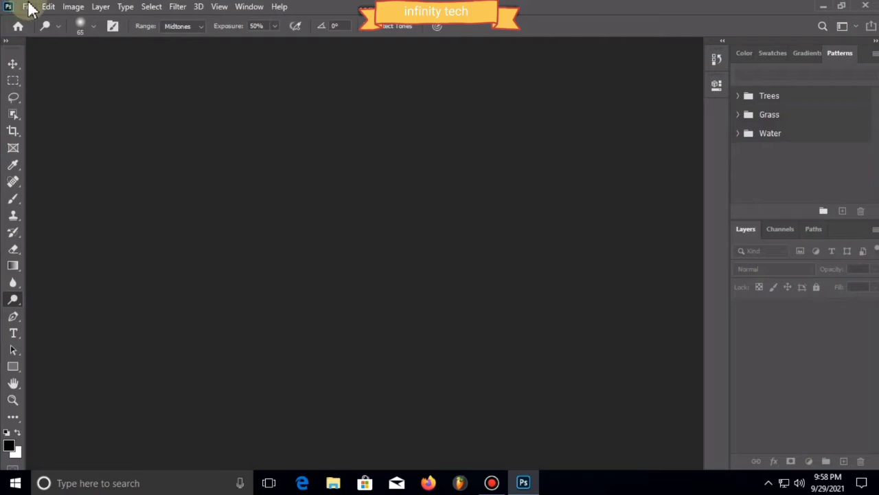
Open the photo sherise-vd-IuNIXZnmg38-unsplash from the Downloads folder.
left_click(29, 8)
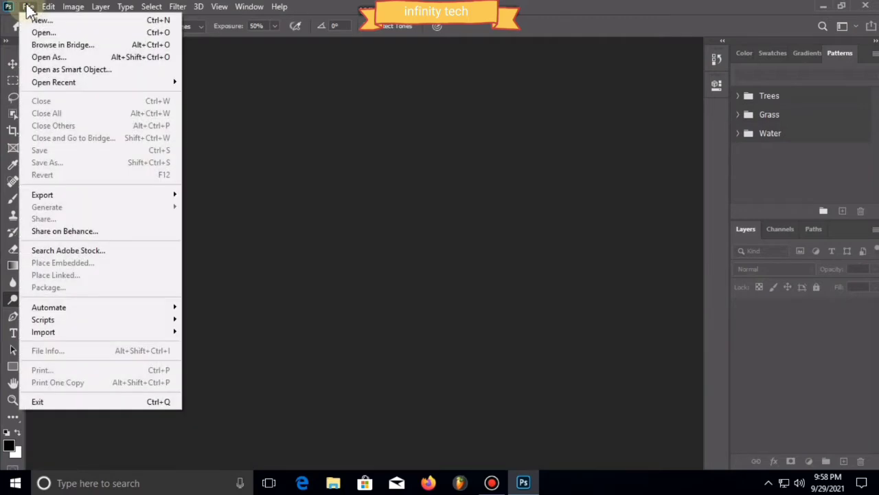
left_click(62, 36)
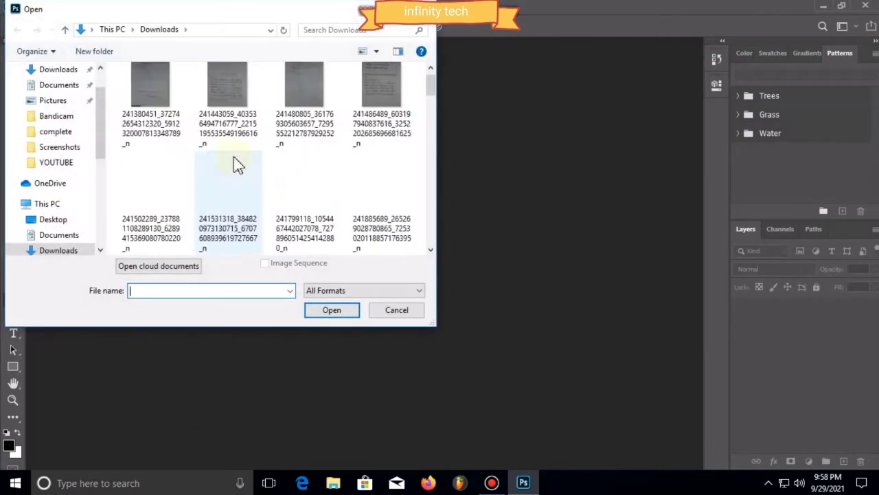
scroll(234, 159, "down", 10)
left_click(232, 165)
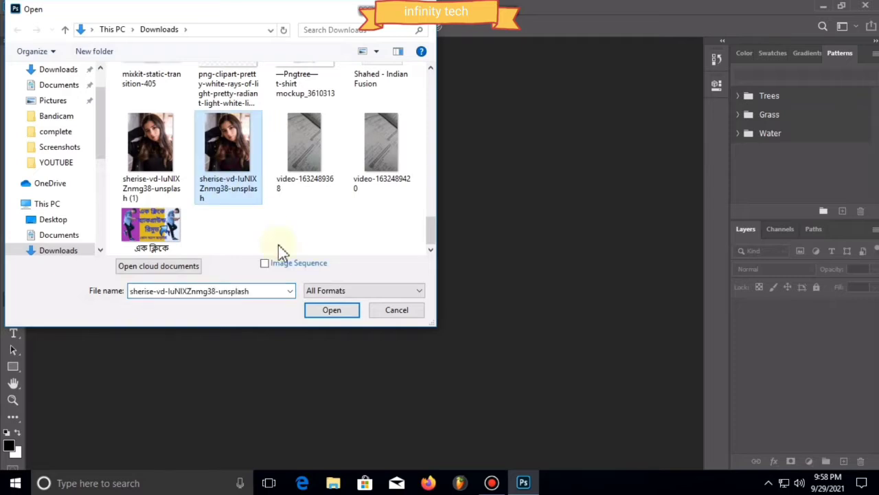
left_click(331, 310)
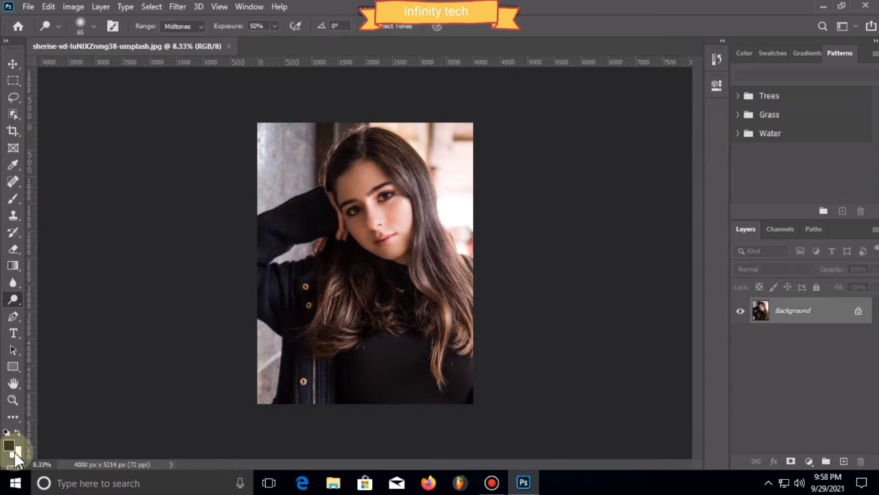
Darken the backdrop, hair and clothing around the woman's face using the Burn Tool with a soft 1457 px brush.
right_click(13, 300)
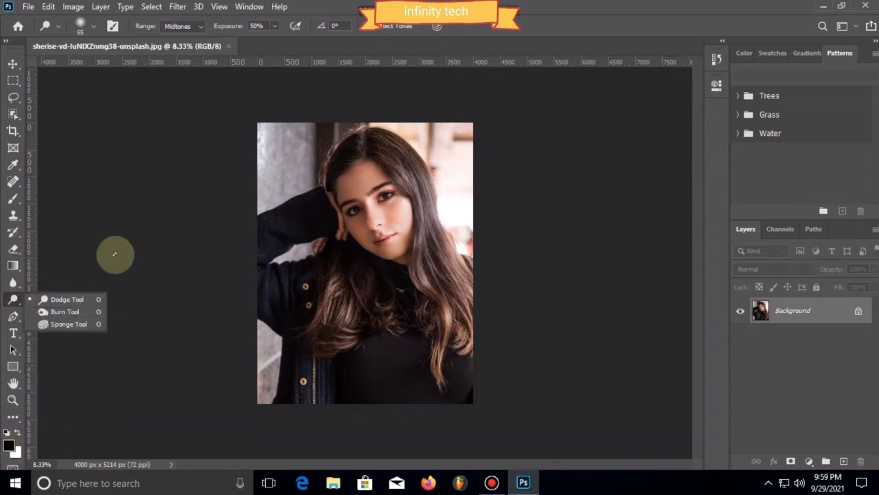
left_click(65, 312)
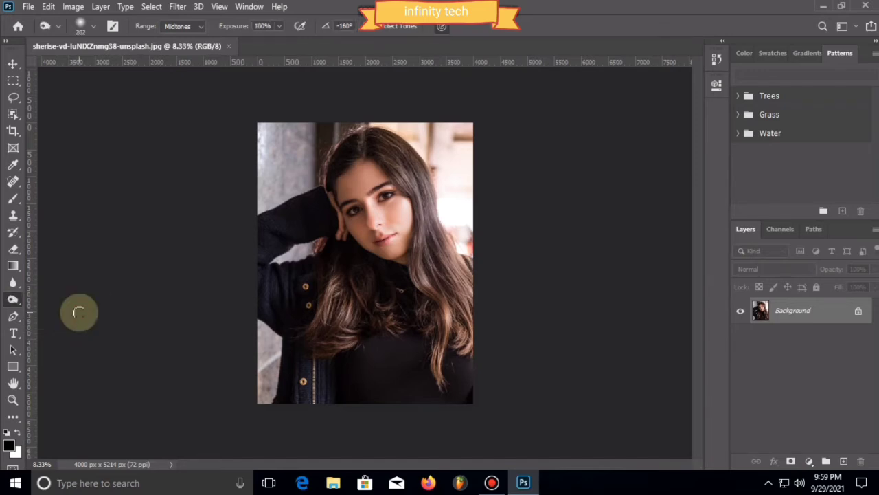
left_click(89, 29)
left_click_drag(134, 65, 148, 68)
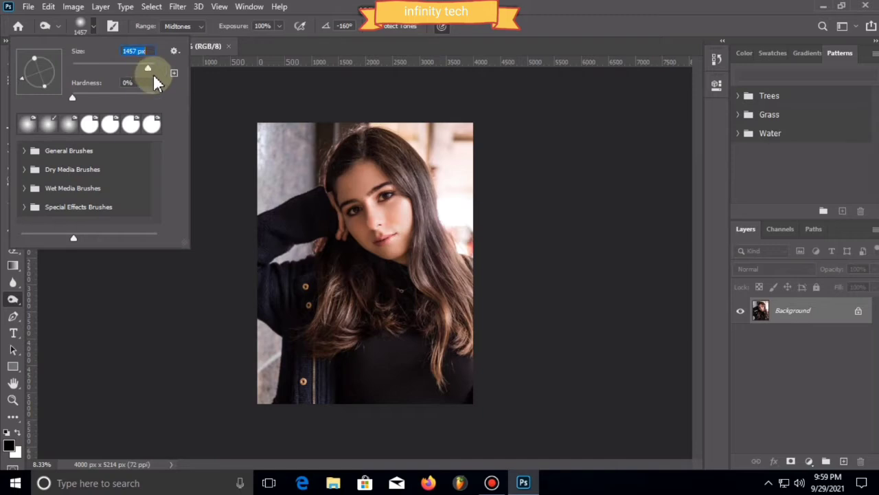
left_click(273, 165)
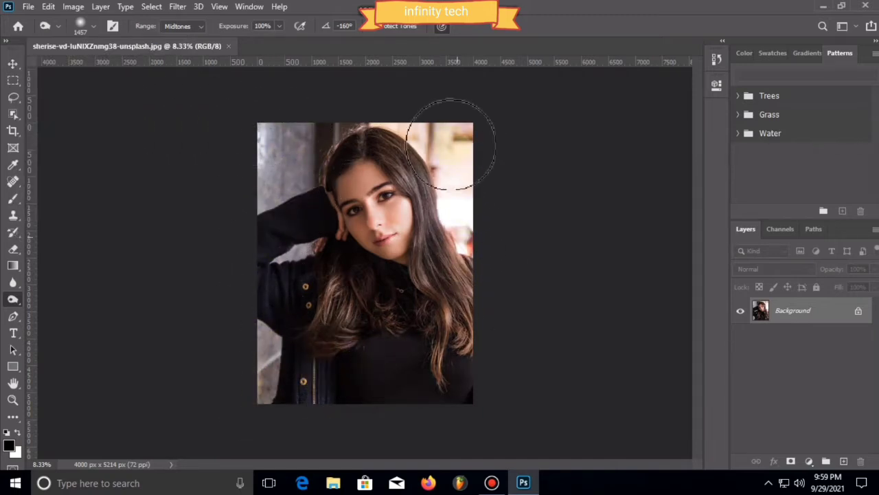
mouse_move(450, 144)
left_mouse_down()
mouse_move(332, 127)
mouse_move(471, 226)
mouse_move(455, 195)
mouse_move(467, 226)
mouse_move(437, 322)
mouse_move(266, 402)
mouse_move(259, 382)
mouse_move(270, 165)
mouse_move(287, 241)
mouse_move(270, 147)
mouse_move(288, 257)
mouse_move(446, 371)
mouse_move(430, 386)
mouse_move(400, 128)
mouse_move(367, 128)
mouse_move(463, 220)
mouse_move(339, 311)
mouse_move(271, 407)
mouse_move(239, 385)
mouse_move(253, 122)
mouse_move(260, 148)
mouse_move(518, 316)
mouse_move(455, 360)
mouse_move(468, 147)
mouse_move(406, 123)
mouse_move(428, 308)
mouse_move(368, 336)
mouse_move(384, 354)
mouse_move(376, 358)
mouse_move(385, 348)
mouse_move(277, 279)
mouse_move(143, 141)
left_mouse_up()
left_click(13, 65)
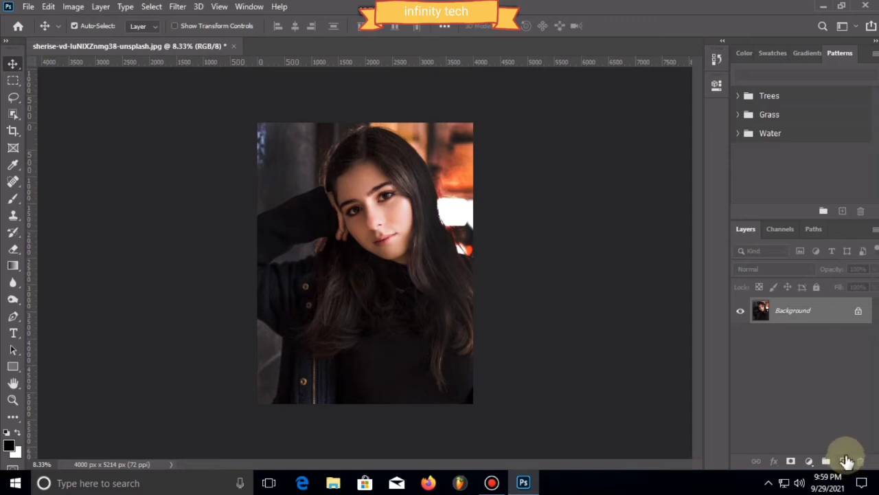
Add a new empty layer above the background and ready the Brush Tool with a soft 1102 px tip.
left_click(845, 462)
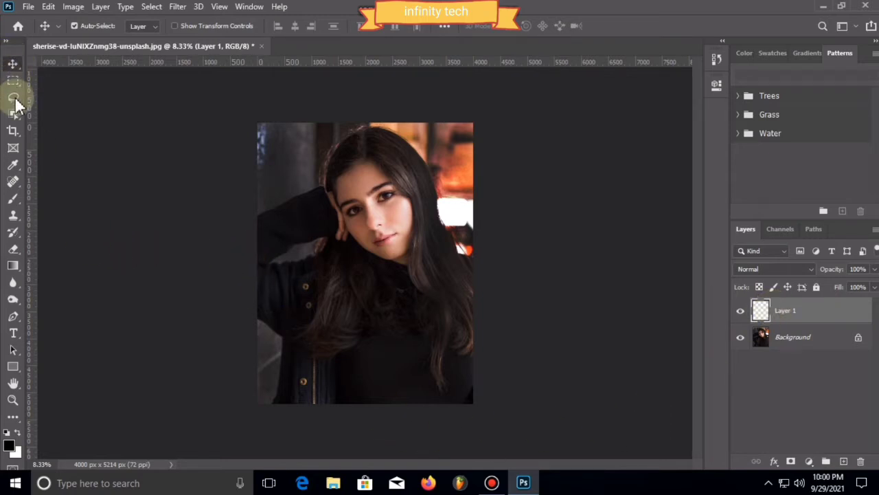
left_click(14, 206)
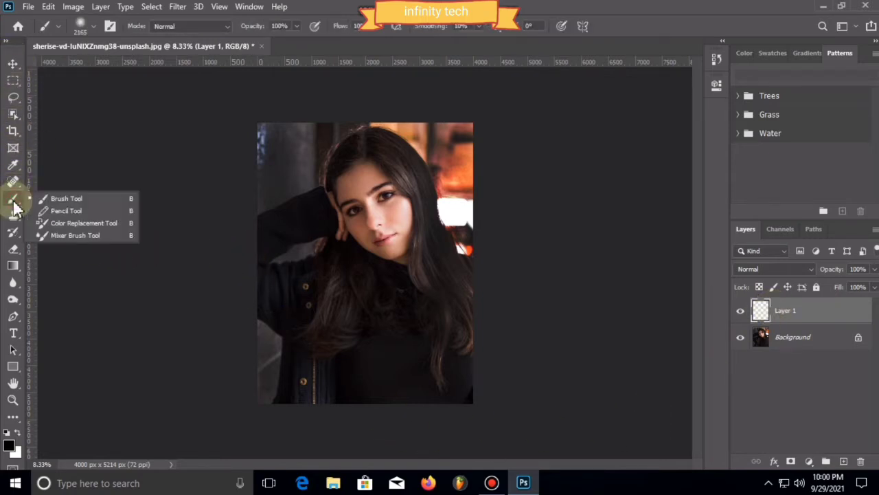
left_click(65, 198)
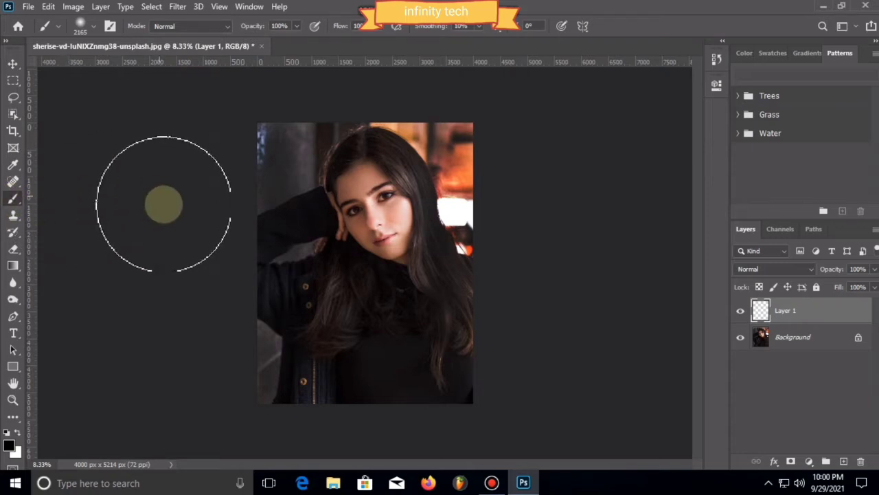
left_click(88, 25)
left_click(146, 65)
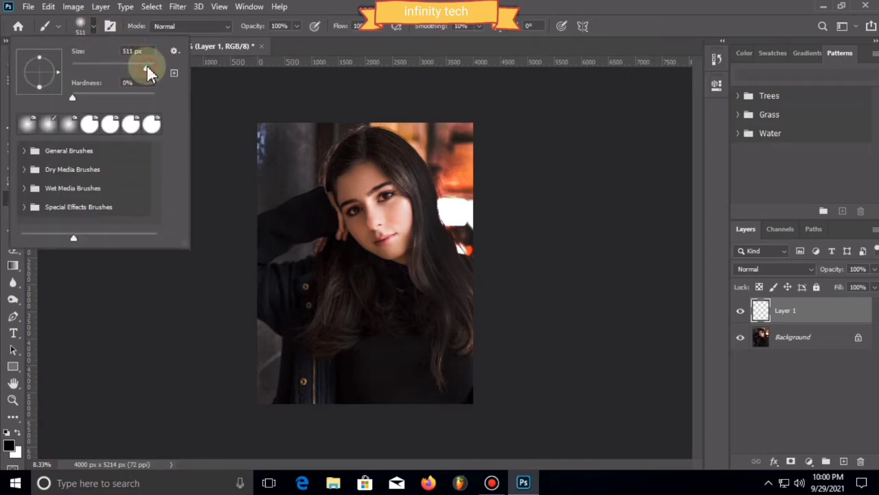
left_click_drag(146, 64, 147, 64)
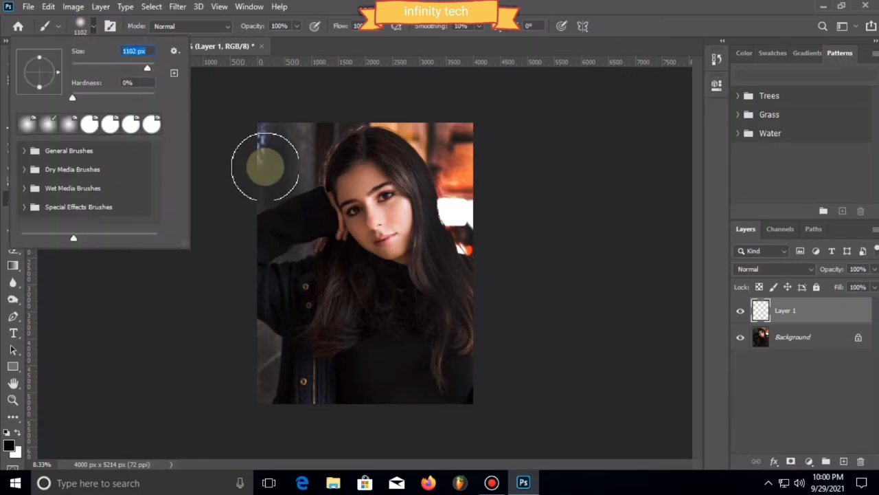
key("Return")
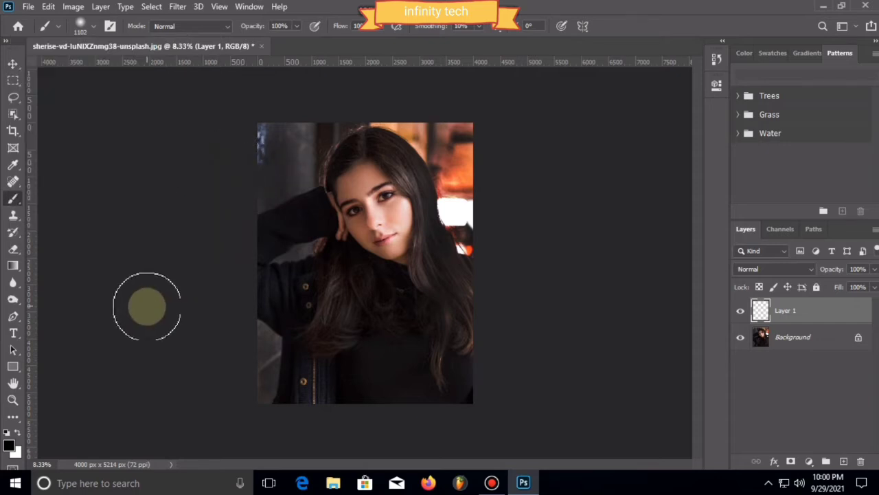
Set the foreground colour to blue #04cffa and paint over the left half of the photo on the new layer.
left_click(11, 447)
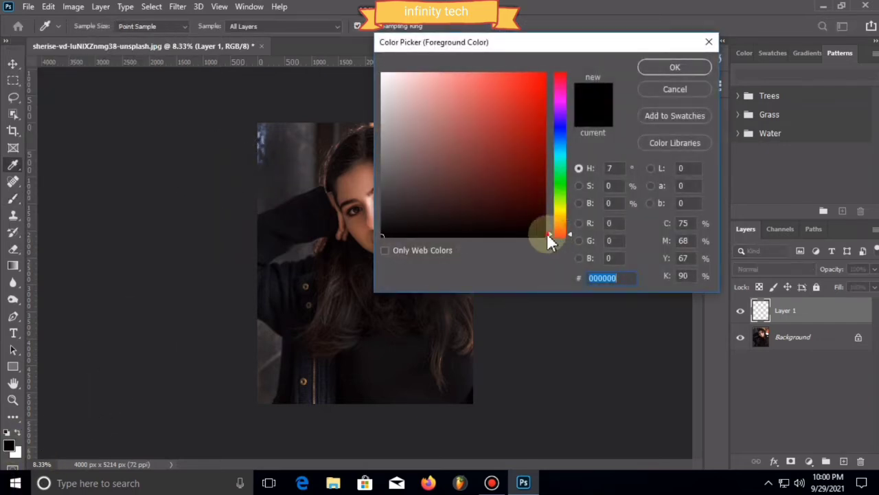
left_click_drag(547, 234, 560, 152)
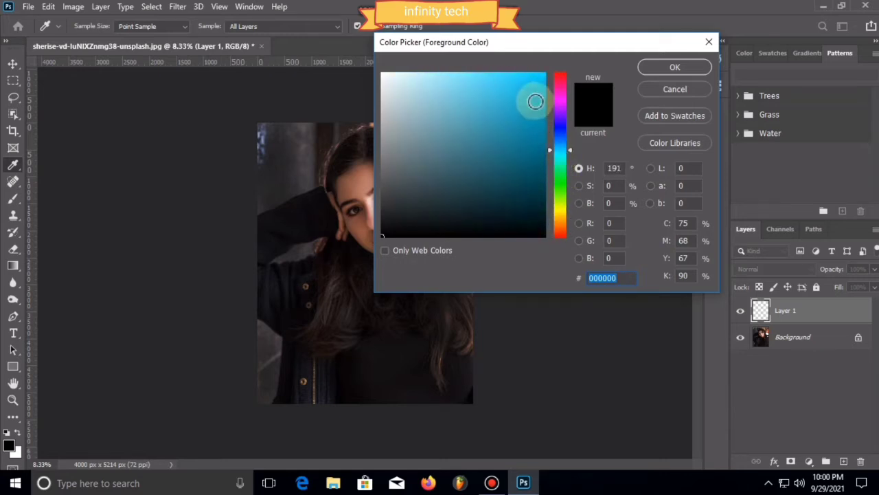
left_click_drag(534, 99, 543, 77)
double_click(611, 278)
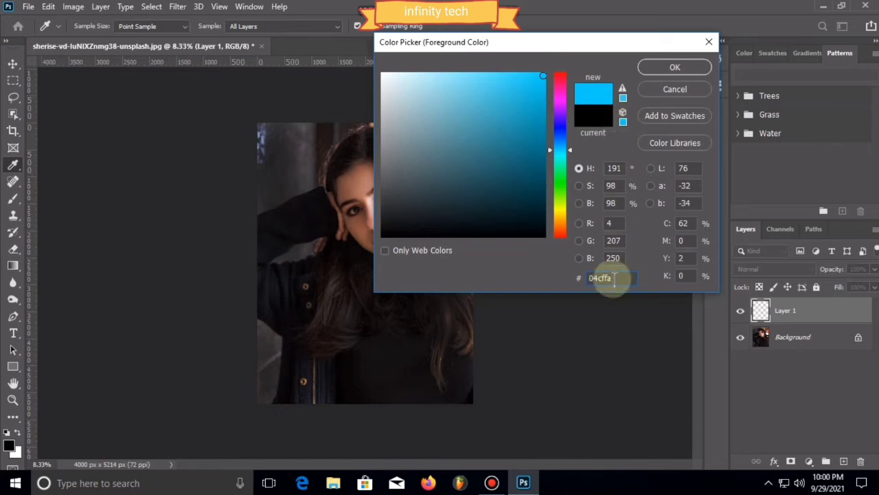
type("04cffa")
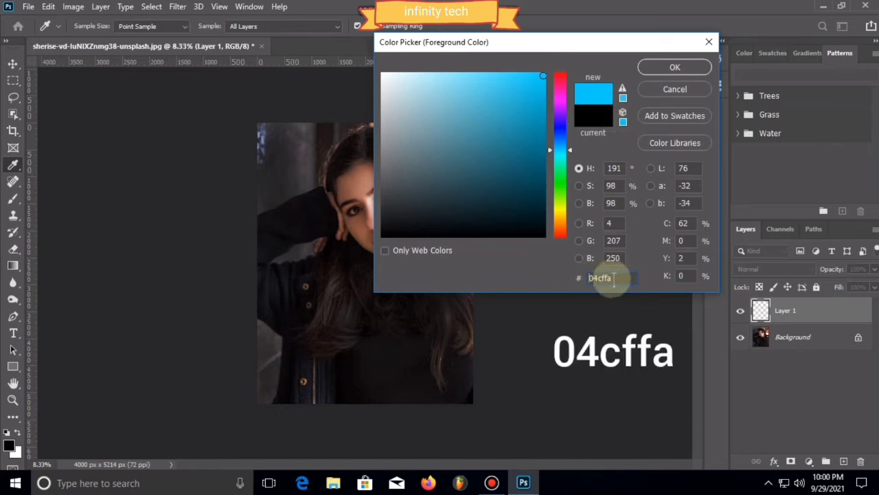
type("b")
left_click(668, 70)
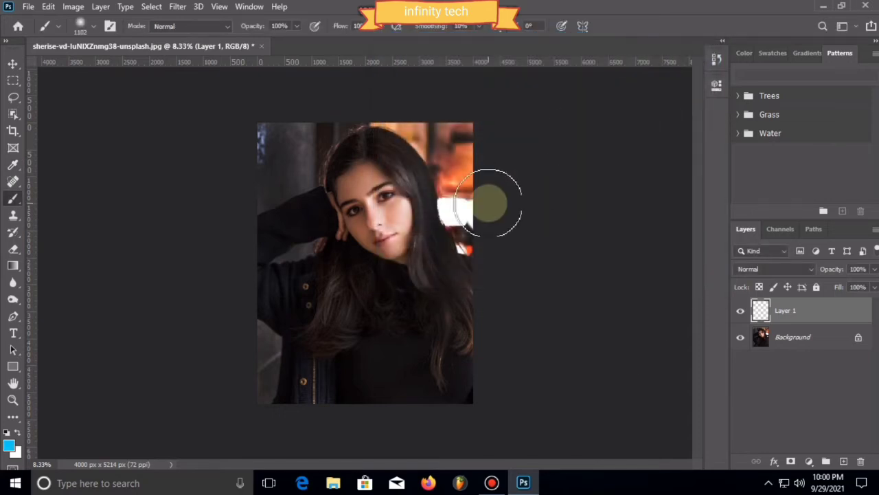
mouse_move(284, 215)
left_mouse_down()
mouse_move(293, 163)
mouse_move(272, 388)
mouse_move(274, 110)
mouse_move(313, 168)
mouse_move(326, 251)
mouse_move(313, 381)
mouse_move(302, 398)
mouse_move(301, 269)
mouse_move(335, 178)
mouse_move(340, 130)
mouse_move(351, 195)
mouse_move(348, 393)
mouse_move(319, 399)
mouse_move(351, 238)
mouse_move(360, 125)
mouse_move(364, 308)
mouse_move(360, 361)
mouse_move(344, 395)
mouse_move(288, 372)
mouse_move(249, 229)
mouse_move(256, 140)
mouse_move(267, 146)
mouse_move(291, 230)
left_mouse_up()
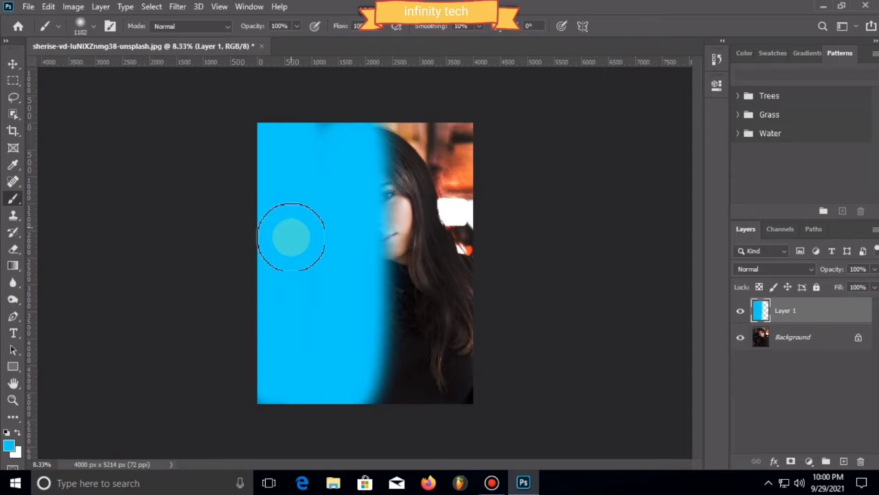
Set the foreground colour to yellow #f0f907 and paint over the remaining right half of the photo on Layer 1.
left_click(12, 448)
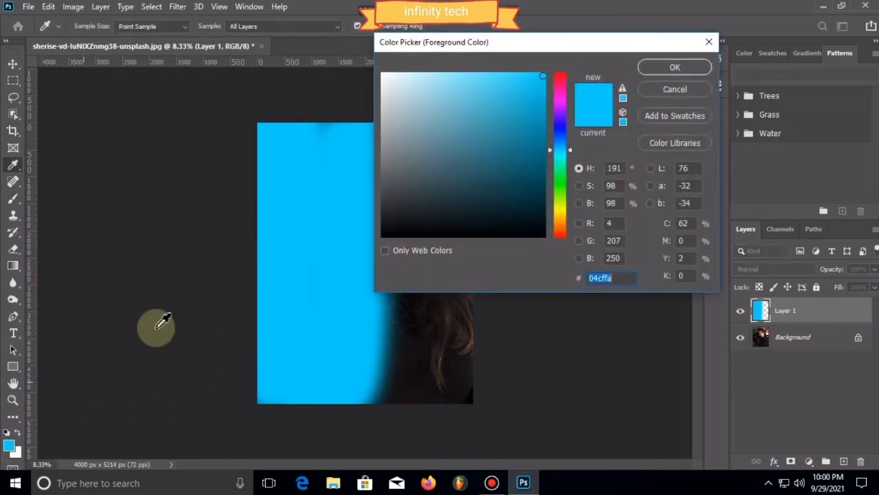
left_click(550, 151)
left_click_drag(549, 151, 549, 209)
left_click(531, 84)
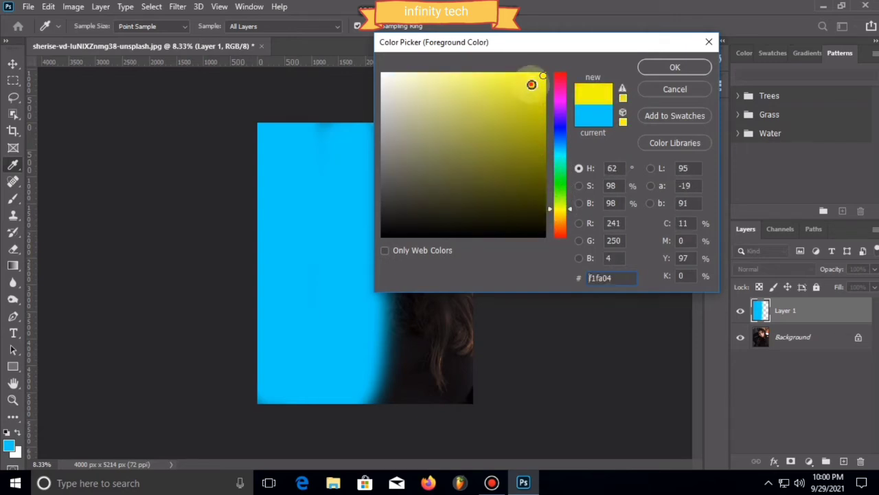
double_click(598, 277)
type("f0f907")
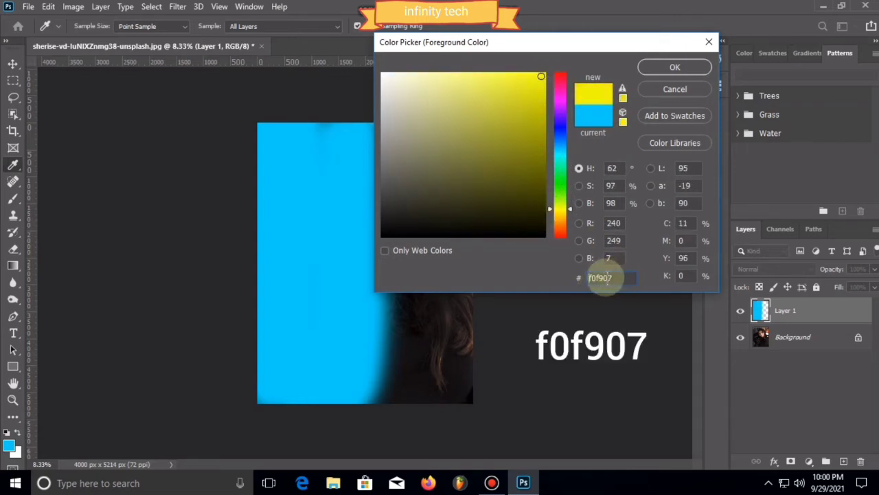
left_click(675, 69)
key("b")
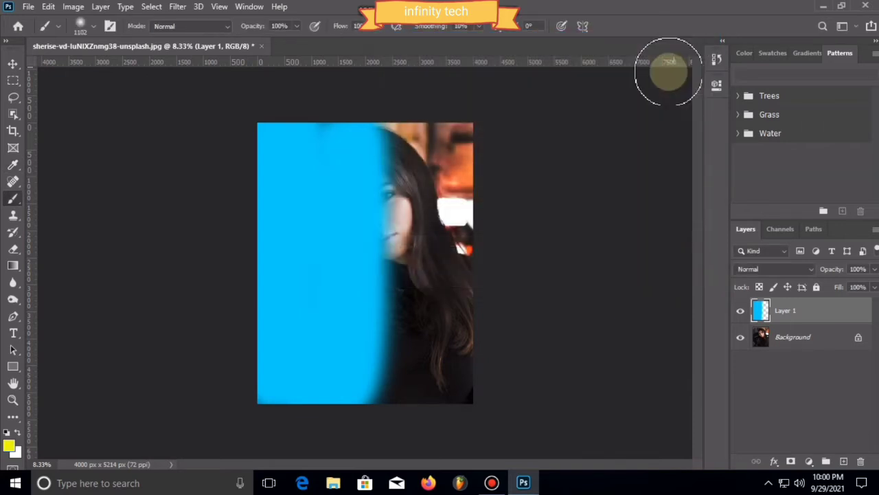
mouse_move(463, 137)
left_mouse_down()
mouse_move(463, 344)
mouse_move(453, 407)
mouse_move(431, 138)
mouse_move(408, 405)
mouse_move(390, 177)
mouse_move(394, 125)
mouse_move(446, 123)
mouse_move(469, 140)
mouse_move(475, 274)
mouse_move(439, 392)
mouse_move(411, 407)
mouse_move(392, 401)
mouse_move(452, 157)
mouse_move(431, 151)
left_mouse_up()
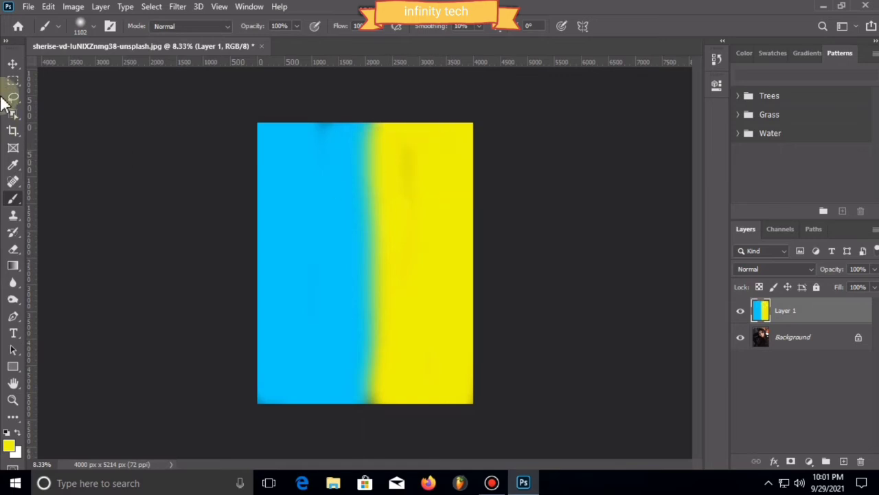
left_click(13, 62)
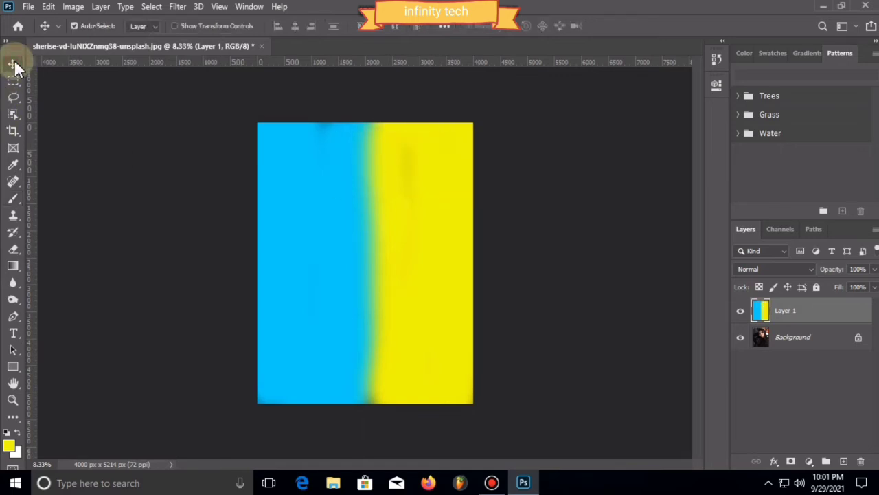
Blend the blue and yellow paint on Layer 1 with a Gaussian Blur of 199.3 pixels radius.
left_click(178, 7)
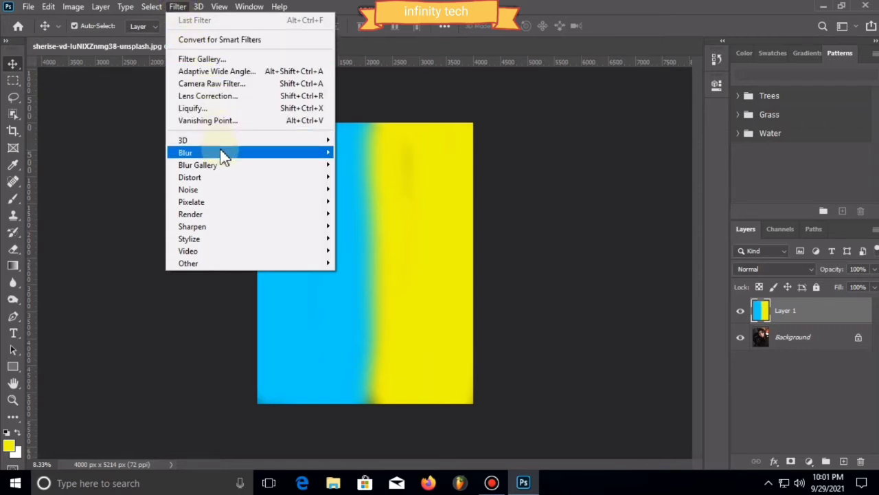
mouse_move(229, 156)
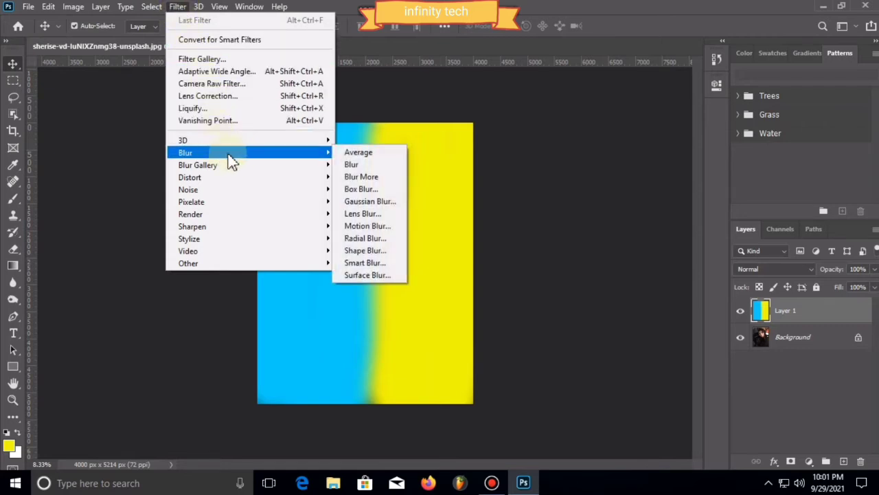
left_click(371, 202)
left_click_drag(481, 271, 536, 278)
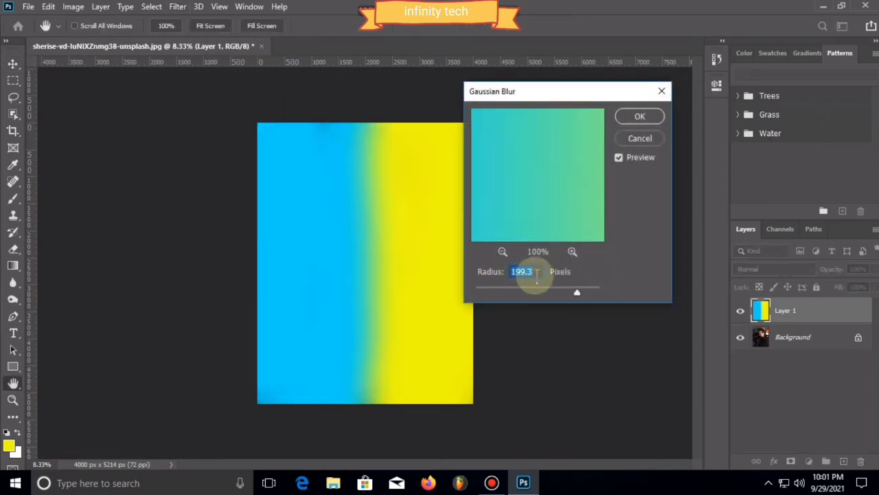
left_click(575, 294)
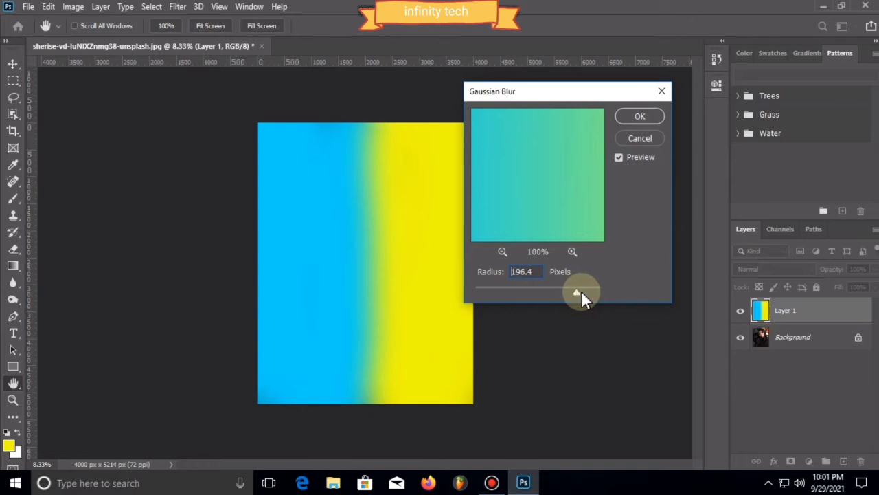
left_click_drag(582, 291, 578, 294)
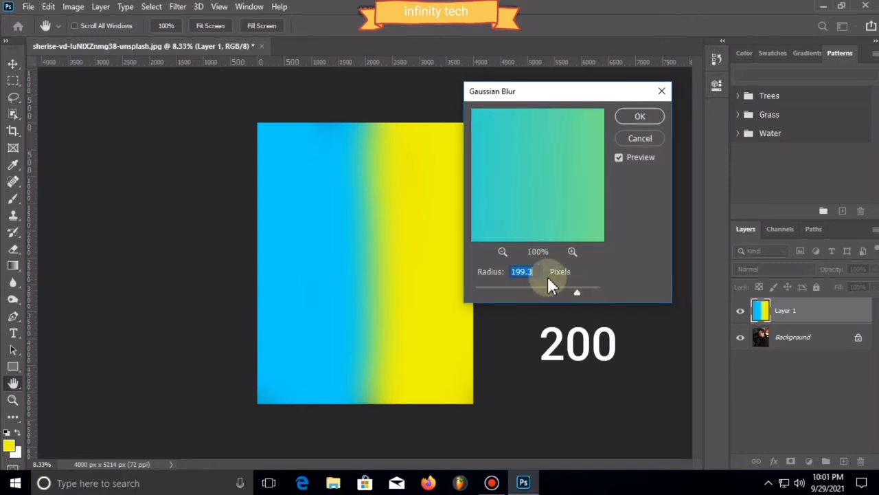
left_click(636, 117)
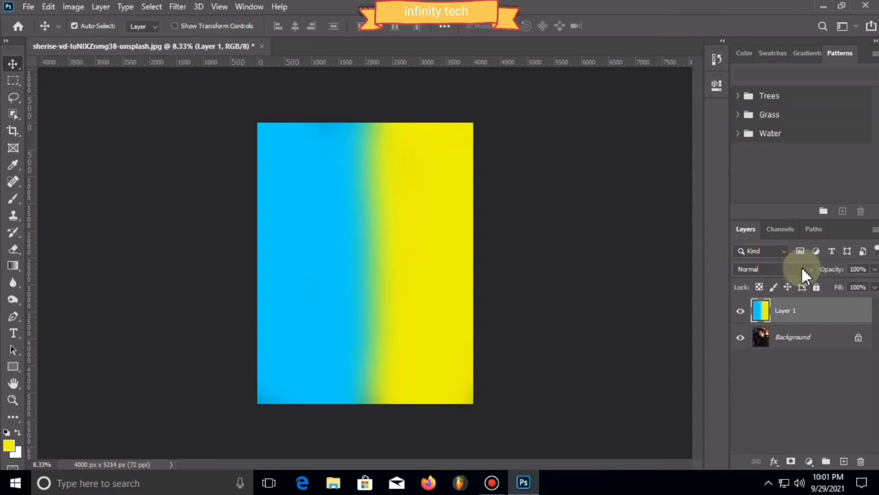
Set the blend mode of the blue and yellow paint layer to Subtract.
left_click(797, 269)
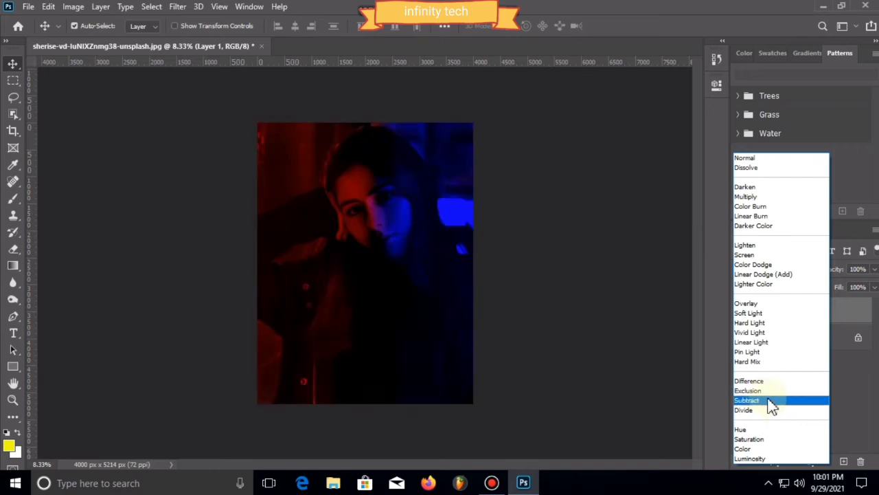
left_click(772, 403)
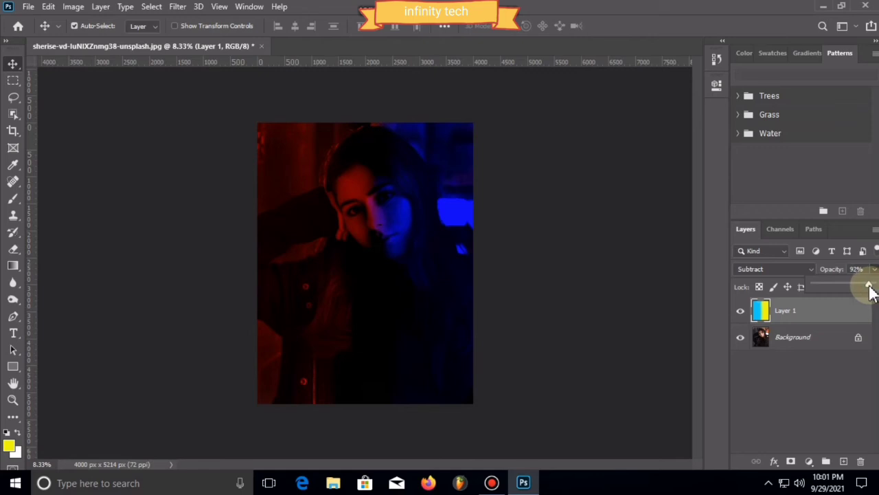
Lower the opacity of the blue and yellow paint layer to 65%.
left_click_drag(865, 288, 856, 287)
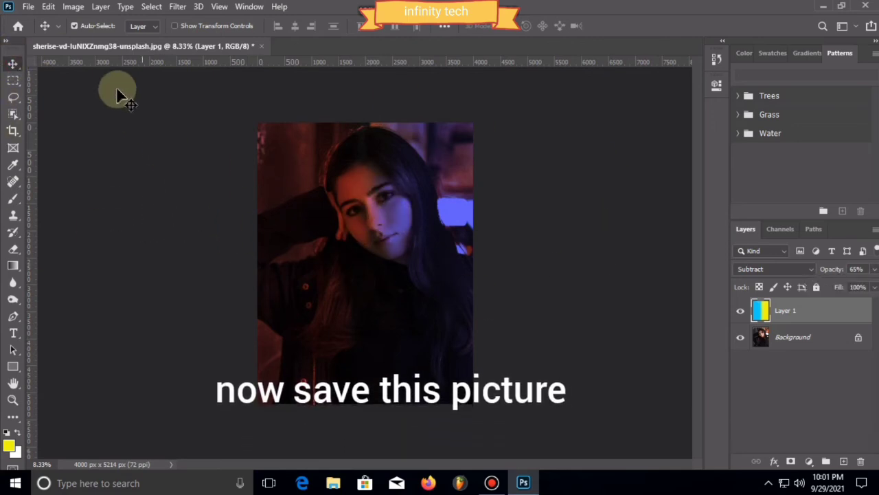
Start saving the edited portrait on the computer under a new name, with JPEG as the file format.
left_click(28, 8)
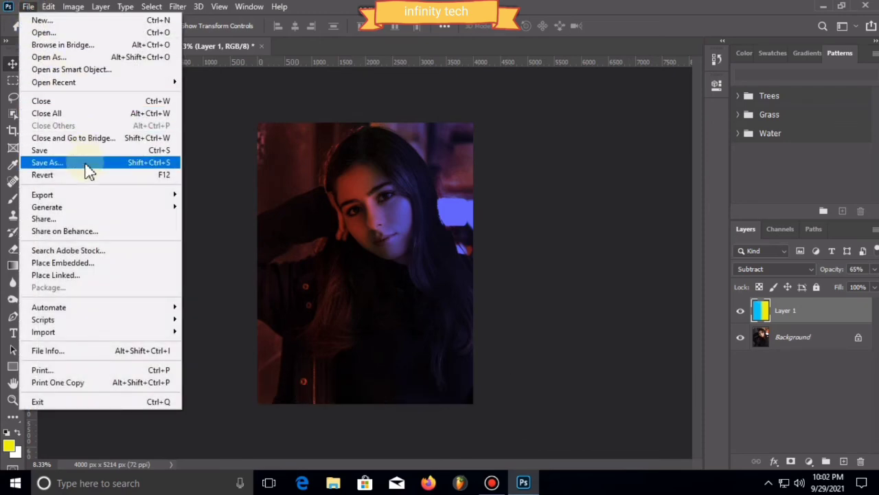
left_click(104, 165)
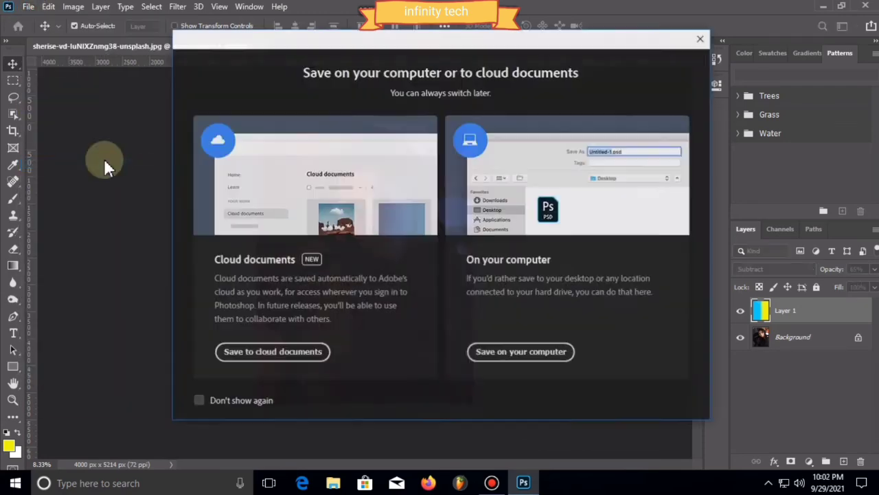
left_click(539, 361)
left_click(317, 262)
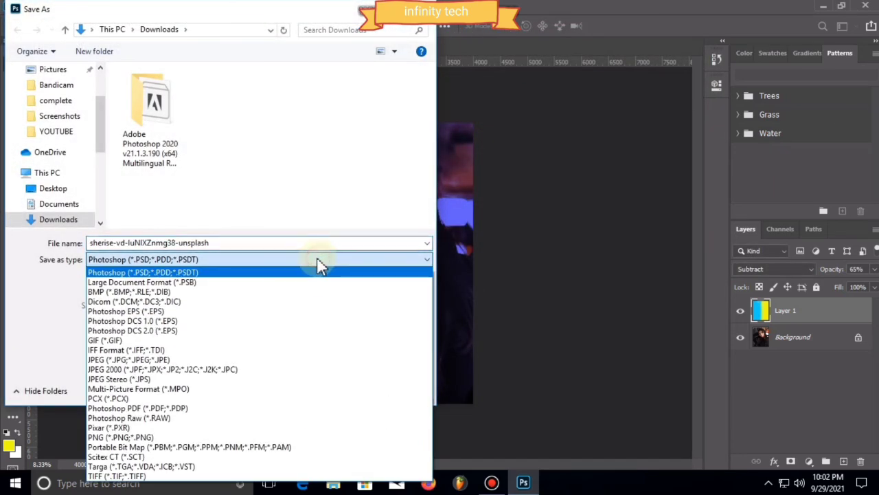
left_click(212, 361)
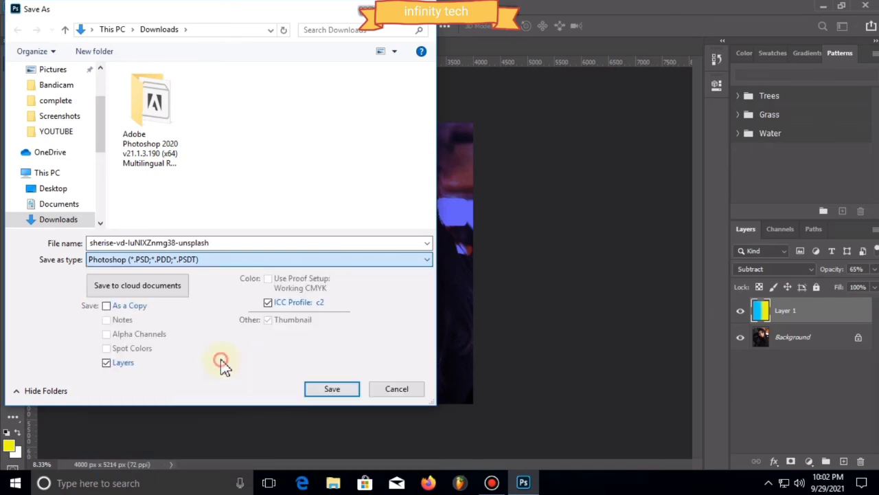
Name the JPEG copy hjhgvnh and save it in the Downloads folder, accepting the JPEG options.
left_click(295, 245)
left_click(272, 238)
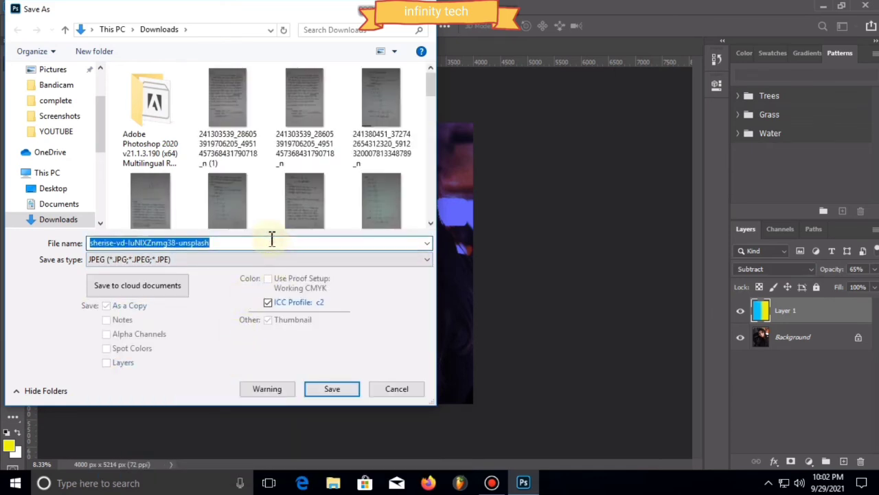
left_click(278, 239)
key("BackSpace")
key("BackSpace")
key("BackSpace")
key("BackSpace")
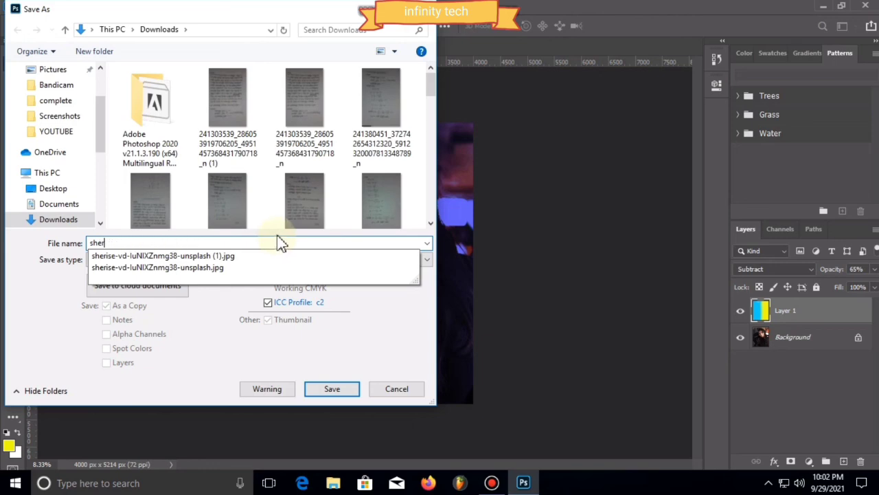
key("BackSpace")
key("BackSpace")
key("BackSpace")
key("BackSpace")
type("hjhgvnh")
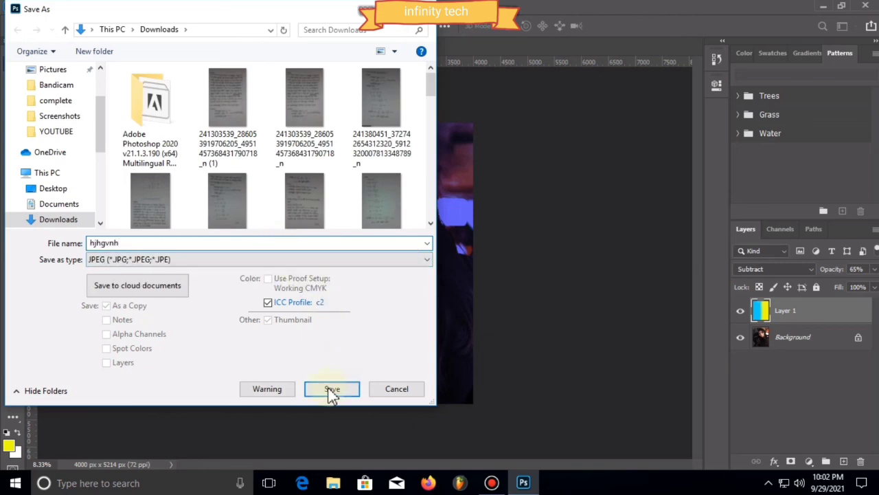
left_click(336, 396)
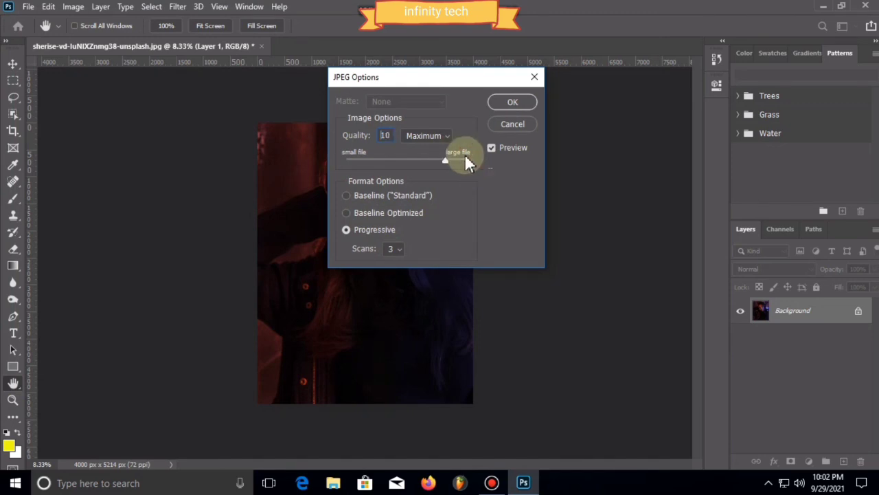
left_click(512, 101)
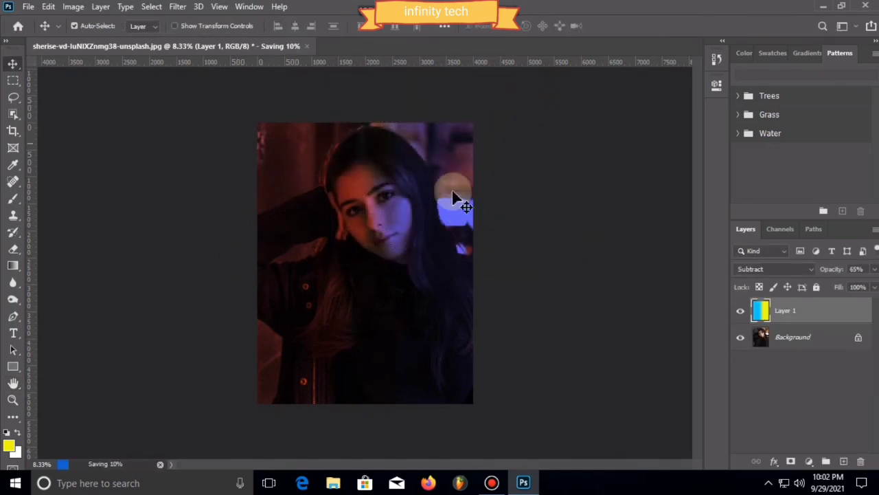